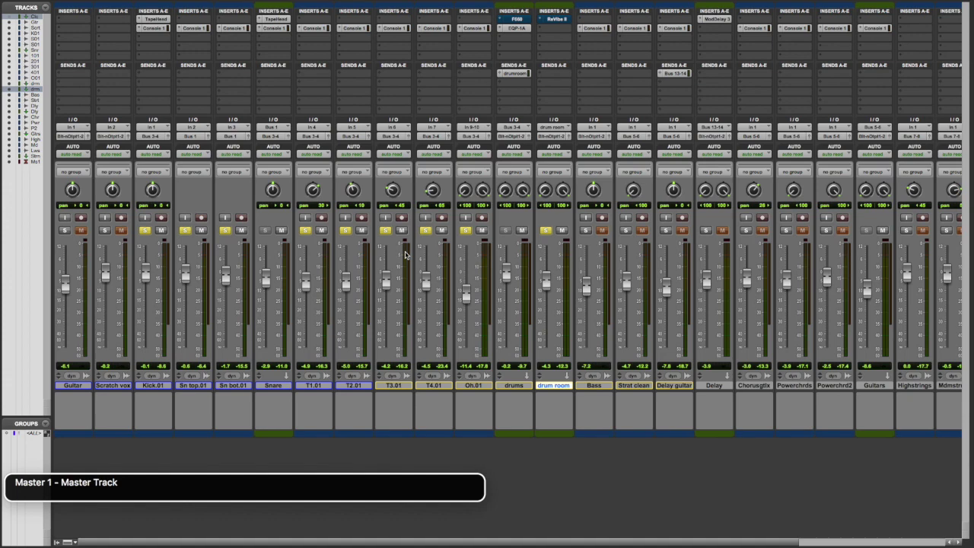
# - Open Reel Tape Saturation on Master 1 and review its Drive, Speed and Noise values
pyautogui.hotkey('ctrl', 'alt', 'space')
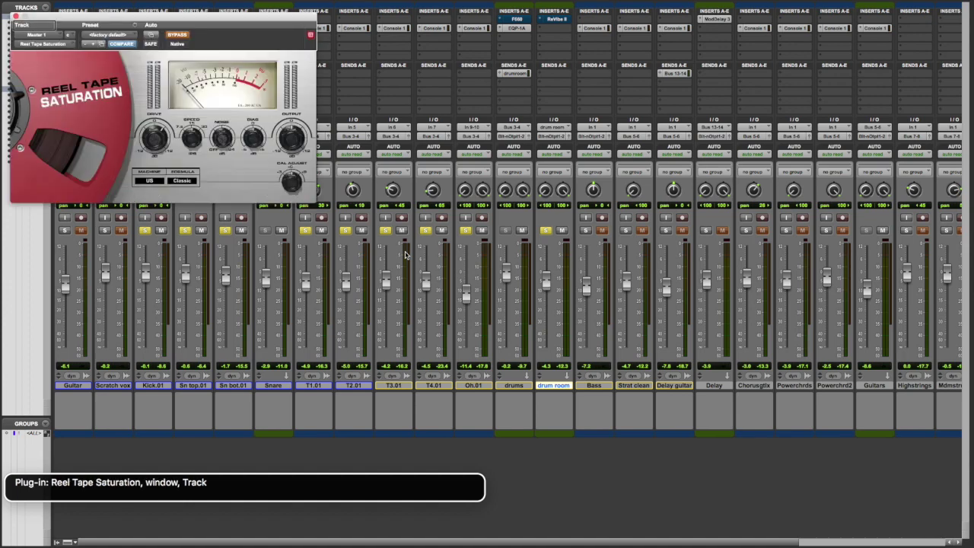
pyautogui.hotkey('ctrl', 'alt', 'Right')
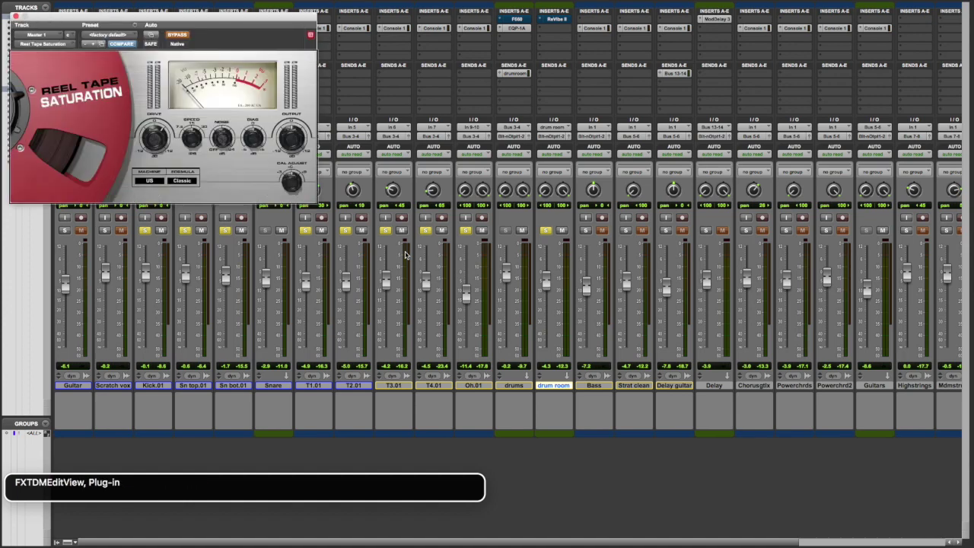
pyautogui.hotkey('ctrl', 'alt', 'shift', 'Down')
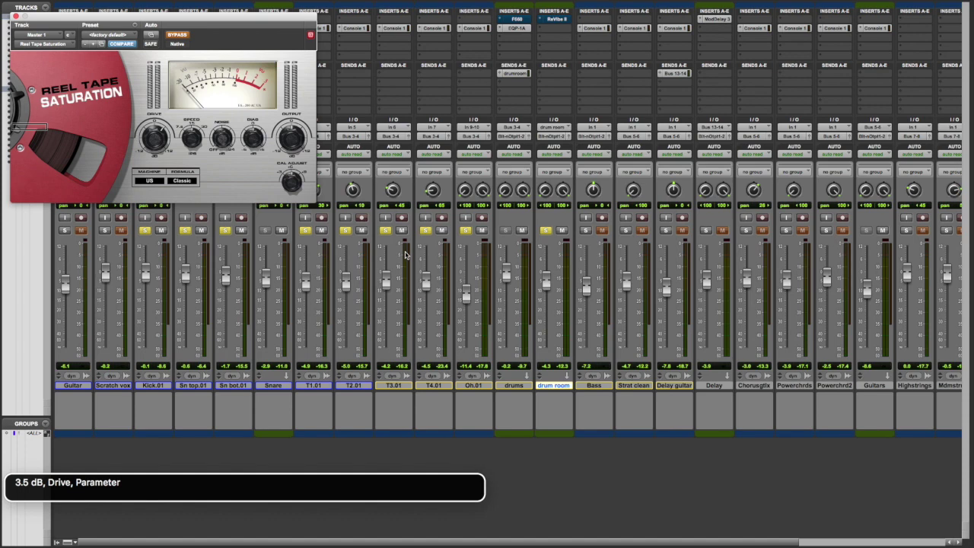
pyautogui.hotkey('ctrl', 'alt', 'Right')
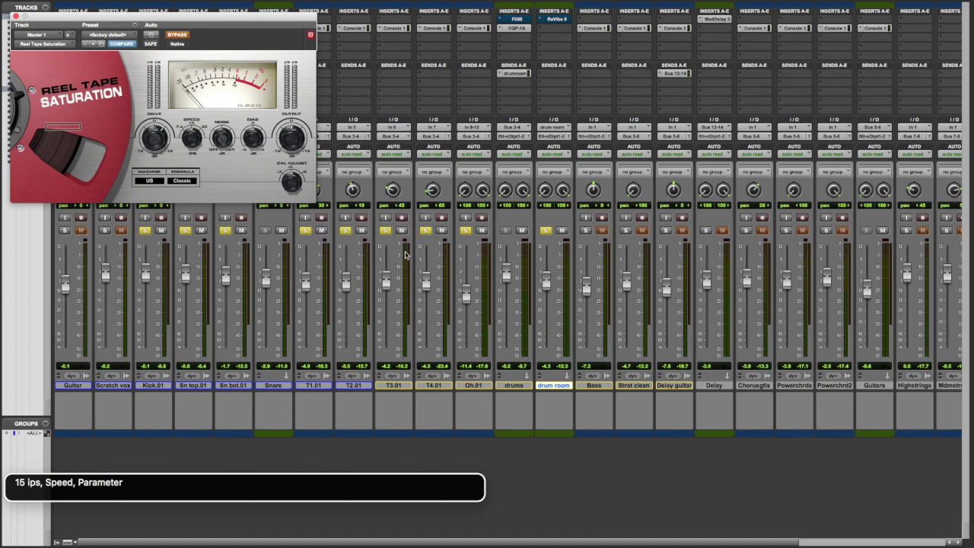
pyautogui.hotkey('ctrl', 'alt', 'Right')
pyautogui.hotkey('ctrl', 'alt', 'Right')
pyautogui.hotkey('ctrl', 'alt', 'Right')
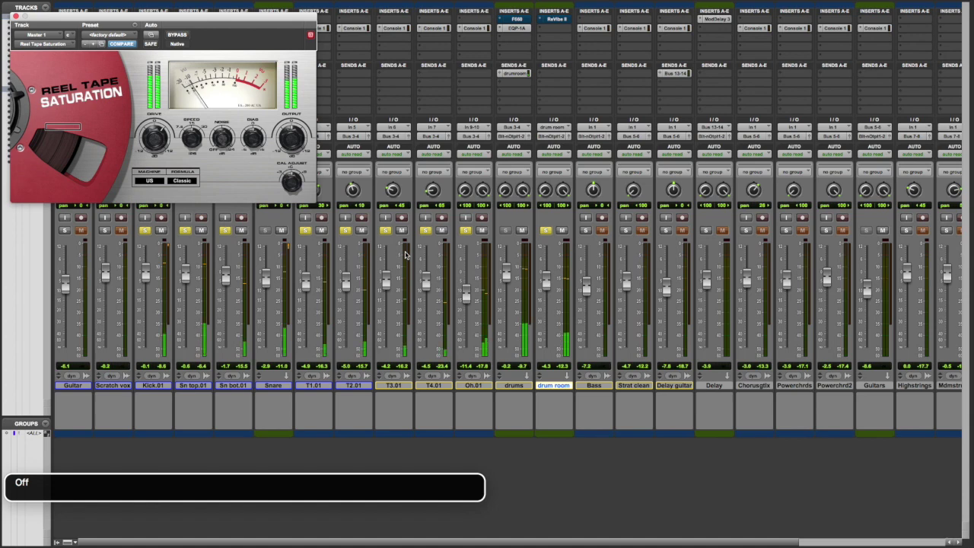
pyautogui.hotkey('ctrl', 'b')
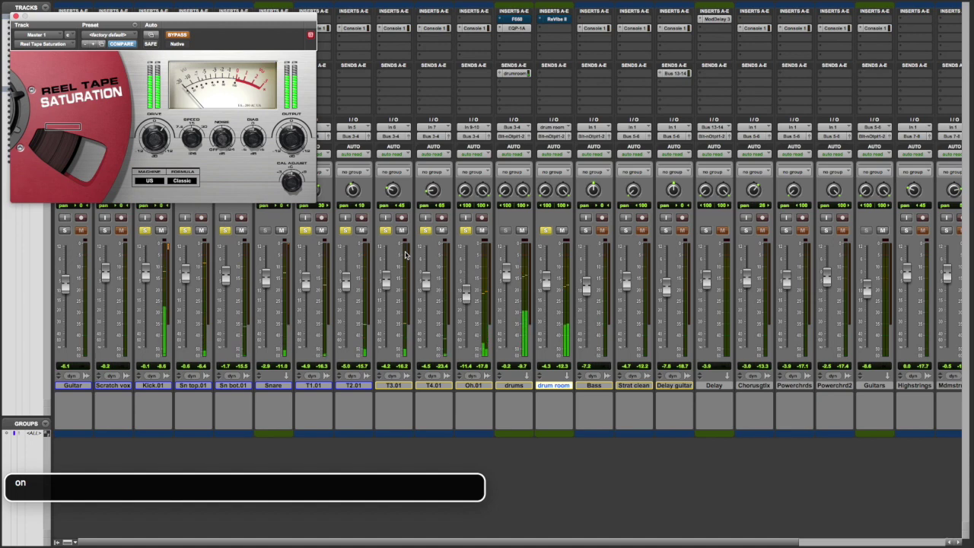
pyautogui.hotkey('ctrl', 'b')
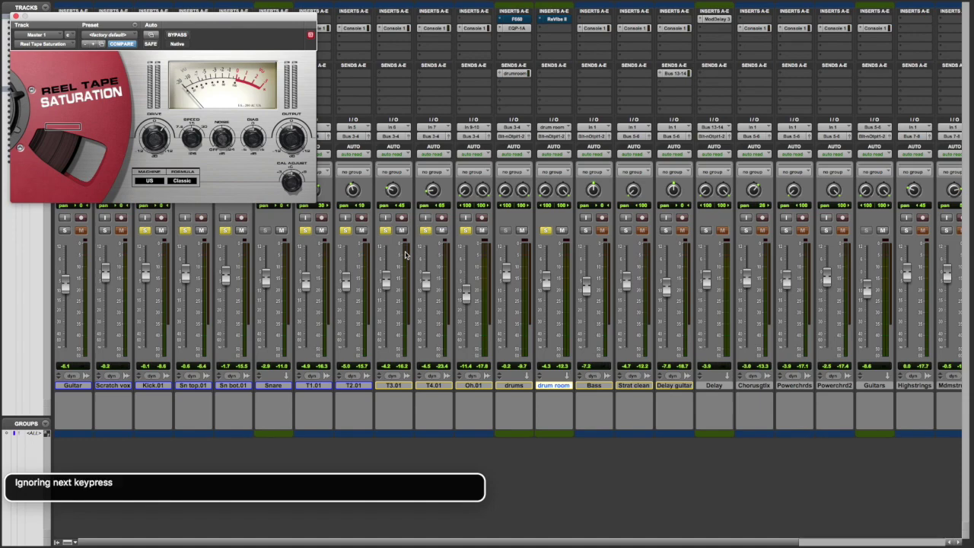
pyautogui.press('ctrl+alt+super+w')
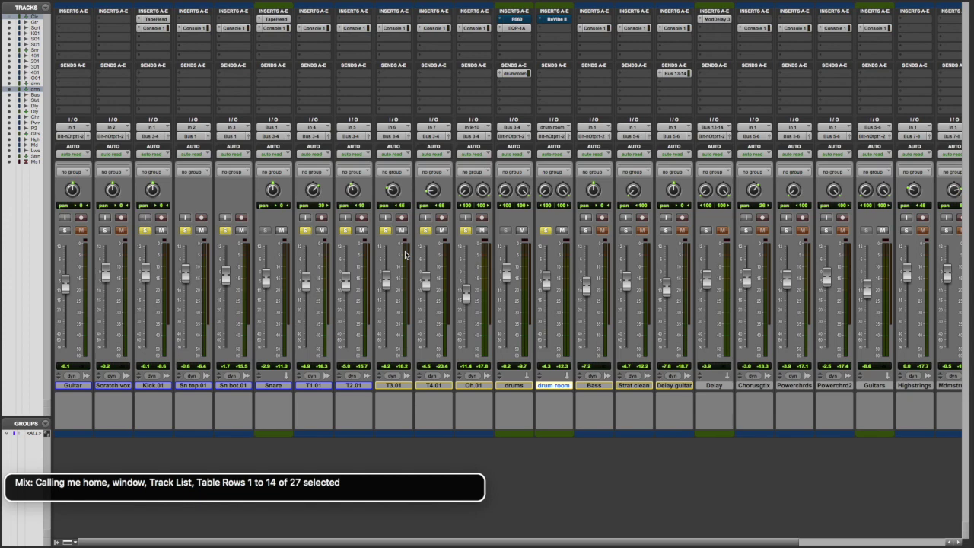
# - Move VoiceOver focus to the drums track strip
pyautogui.hotkey('ctrl', 'alt', 'Right')
pyautogui.hotkey('ctrl', 'alt', 'Right')
pyautogui.hotkey('ctrl', 'alt', 'Right')
pyautogui.hotkey('ctrl', 'alt', 'Right')
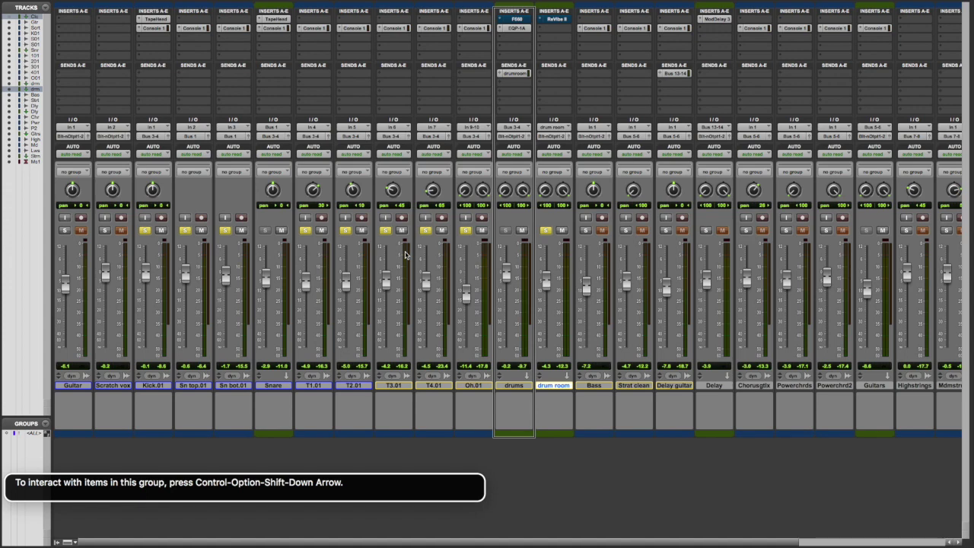
# - Open the Fairchild 660 compressor from the drums track's insert
pyautogui.hotkey('ctrl', 'alt', 'shift', 'Down')
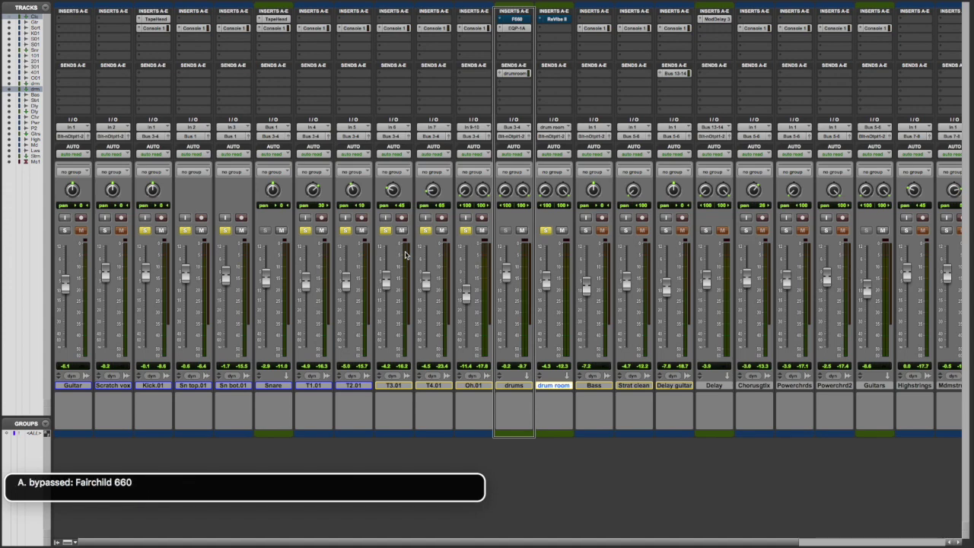
pyautogui.hotkey('ctrl', 'alt', 'space')
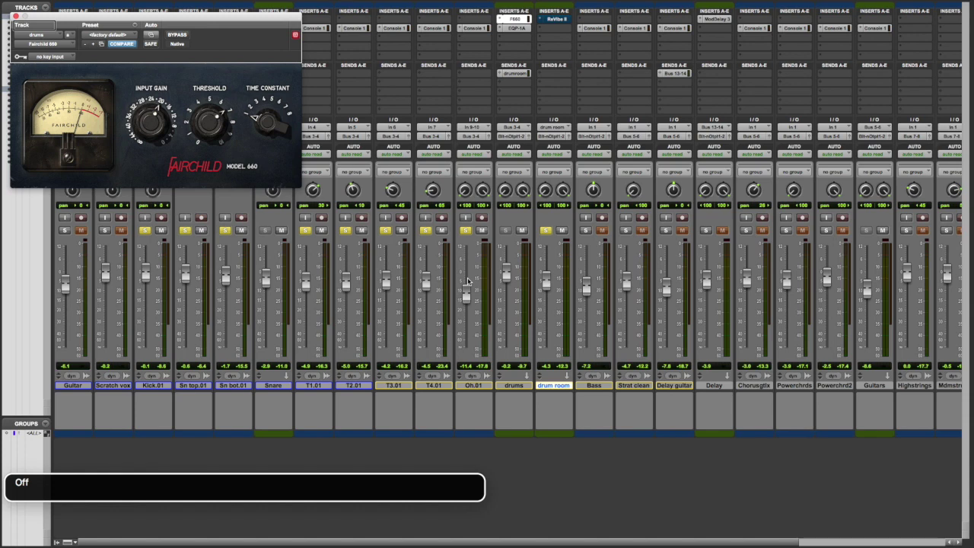
# - Start playback of the session to hear the mix
pyautogui.press('space')
# - Step through the Fairchild 660's Input Gain and Threshold into its Time Constant control
pyautogui.hotkey('ctrl', 'alt', 'shift', 'Up')
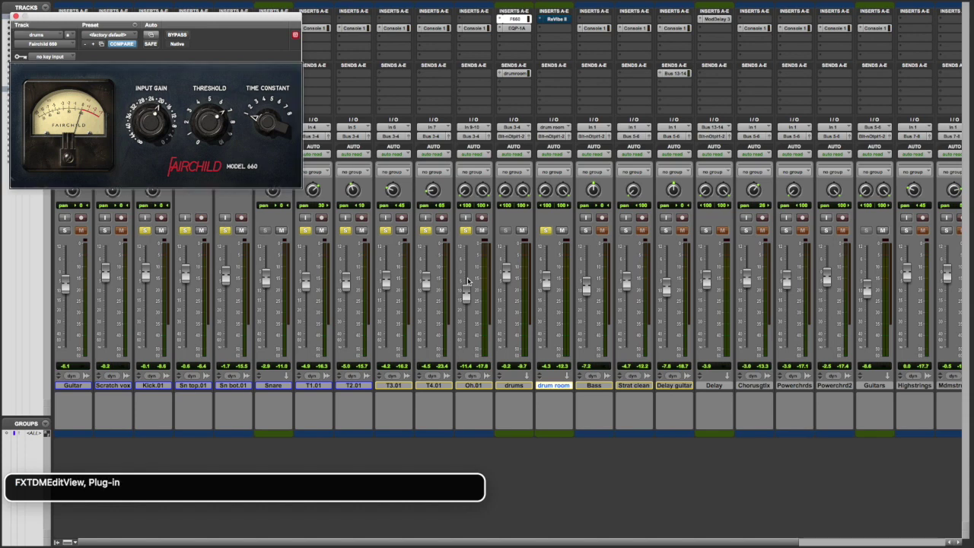
pyautogui.hotkey('ctrl', 'alt', 'shift', 'Down')
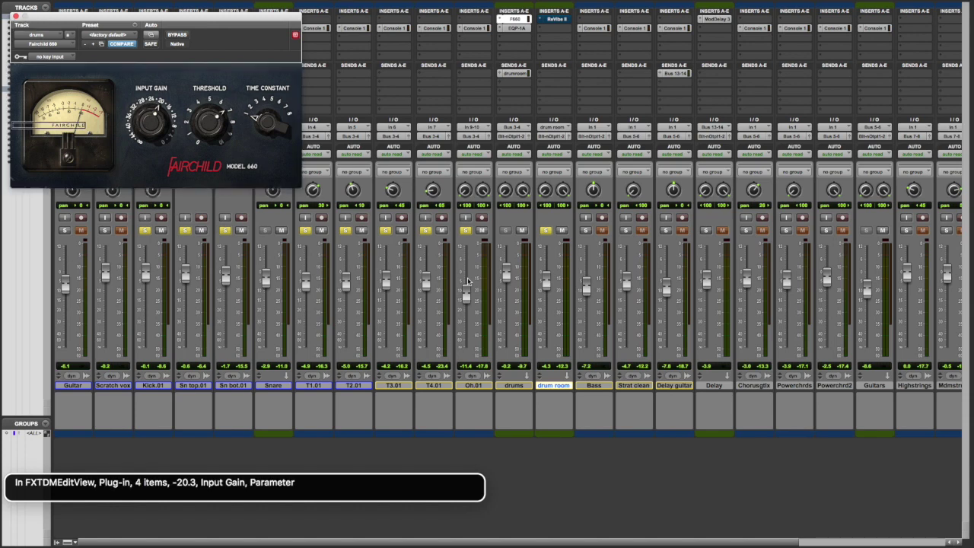
pyautogui.hotkey('ctrl', 'alt', 'Right')
pyautogui.hotkey('ctrl', 'alt', 'Right')
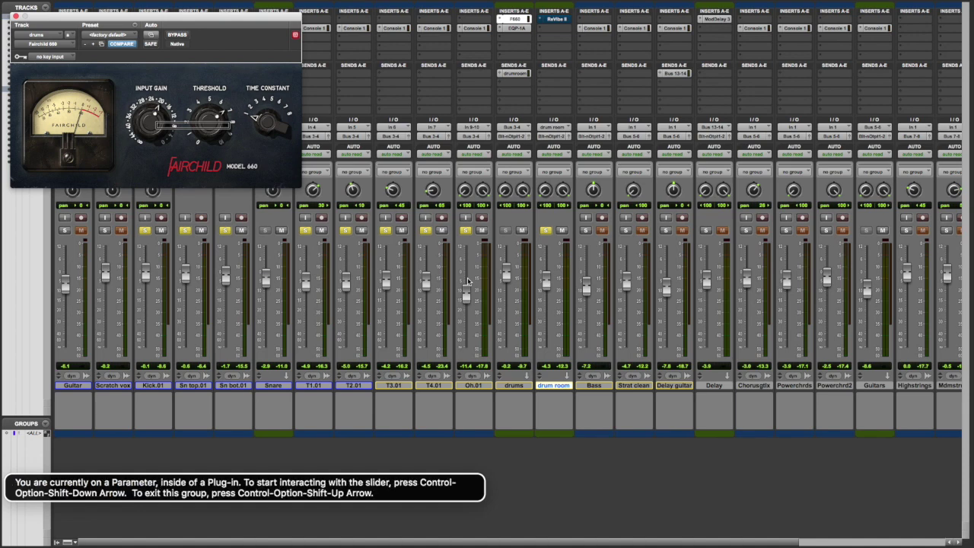
pyautogui.hotkey('ctrl', 'alt', 'shift', 'Down')
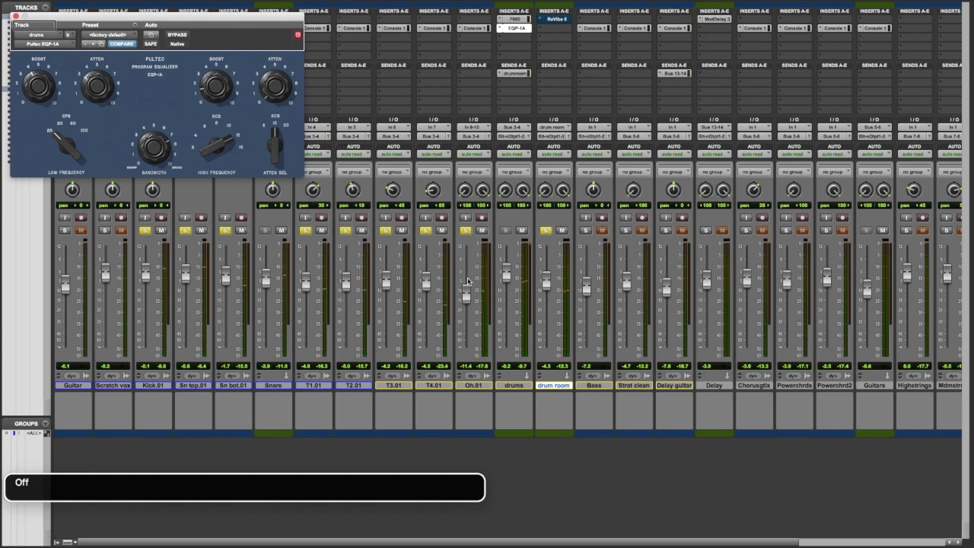
# - Enter the drums Pultec EQP-1A and check its Low Boost 4.0 and Low Atten 3.0 values
pyautogui.hotkey('ctrl', 'alt', 'Right')
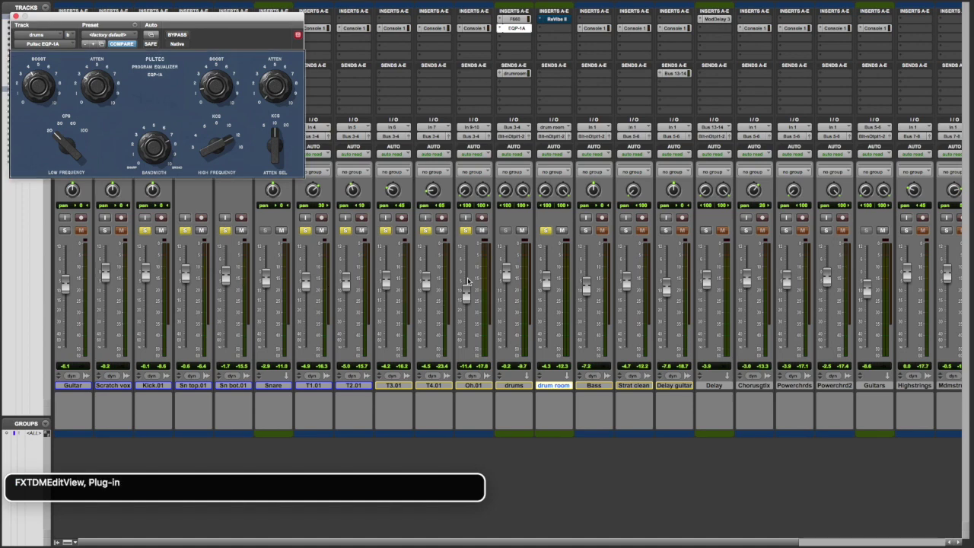
pyautogui.hotkey('ctrl', 'alt', 'shift', 'Down')
pyautogui.hotkey('ctrl', 'alt', 'Right')
pyautogui.hotkey('ctrl', 'alt', 'Left')
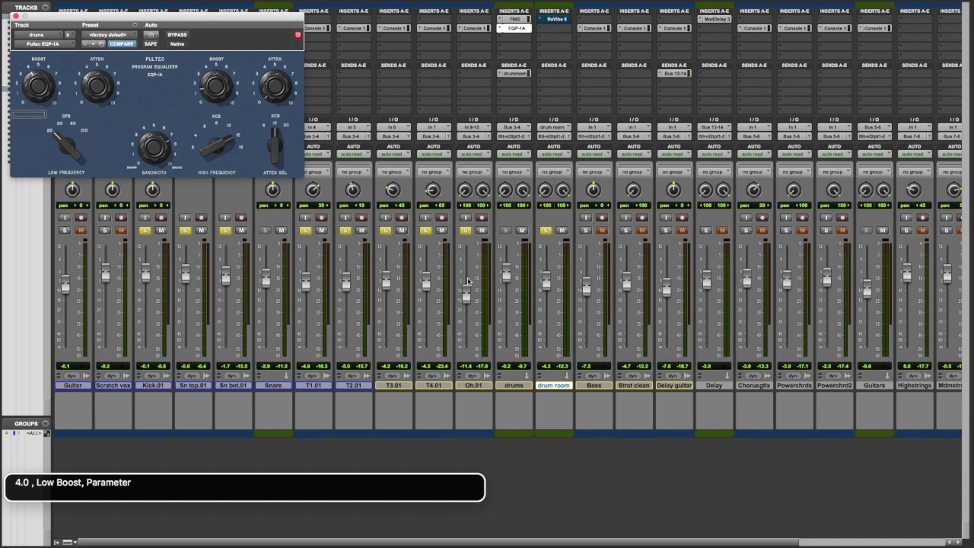
pyautogui.hotkey('ctrl', 'alt', 'Right')
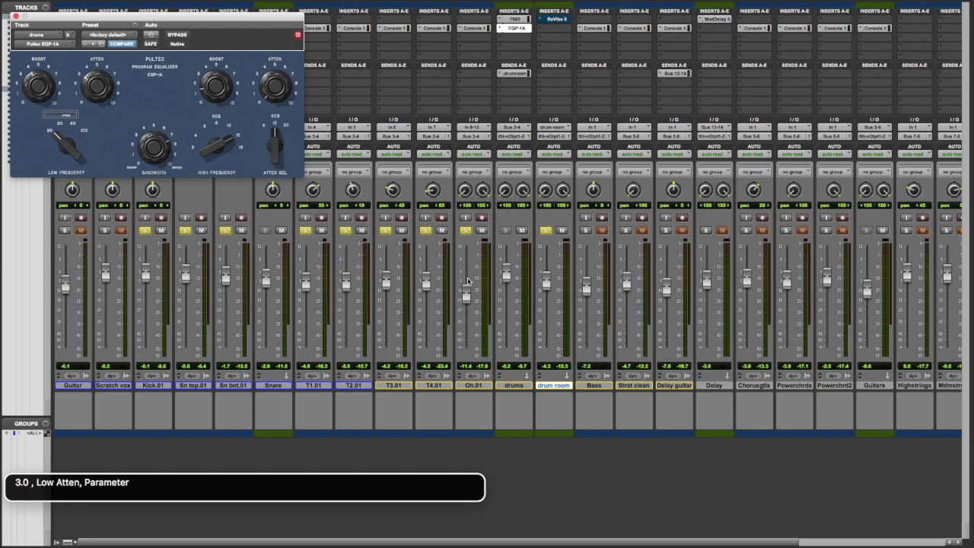
# - Review High Boost, High Atten, Low Freq, Bandwidth and High Freq 12 K, then bypass the Pultec
pyautogui.hotkey('ctrl', 'alt', 'Right')
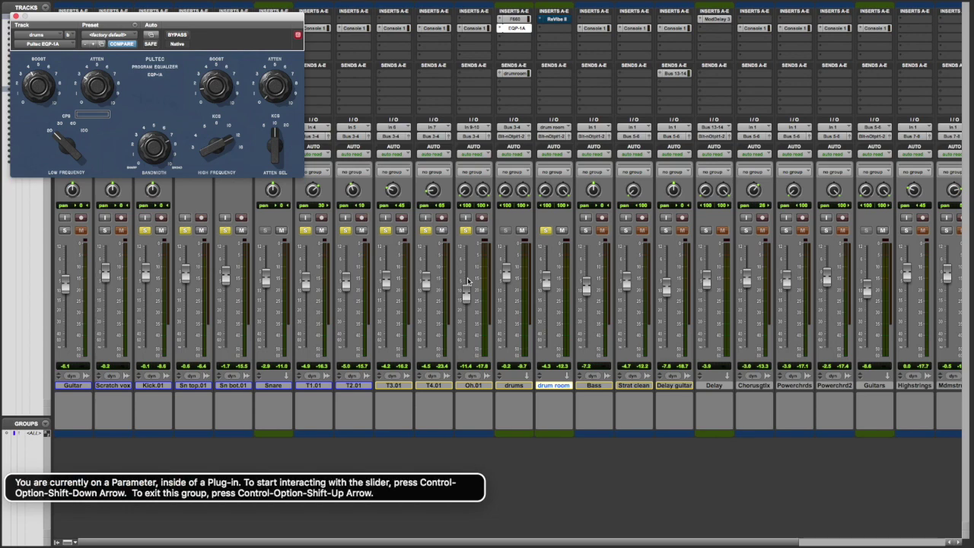
pyautogui.hotkey('ctrl', 'alt', 'Right')
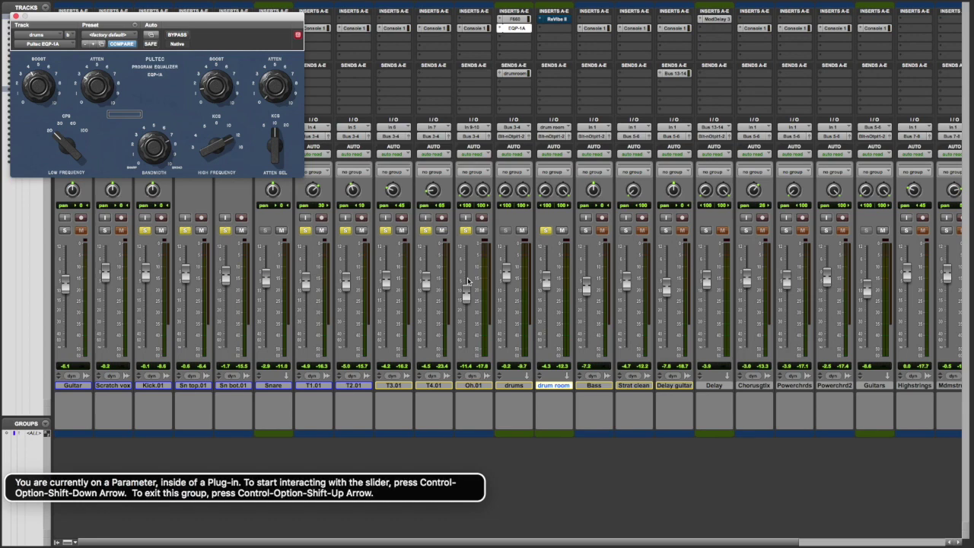
pyautogui.hotkey('ctrl', 'alt', 'Right')
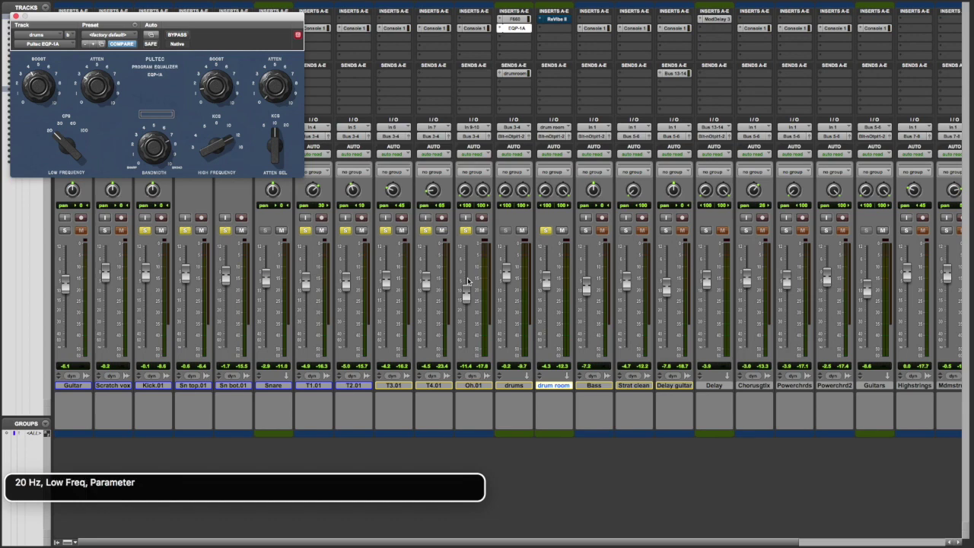
pyautogui.hotkey('ctrl', 'alt', 'Right')
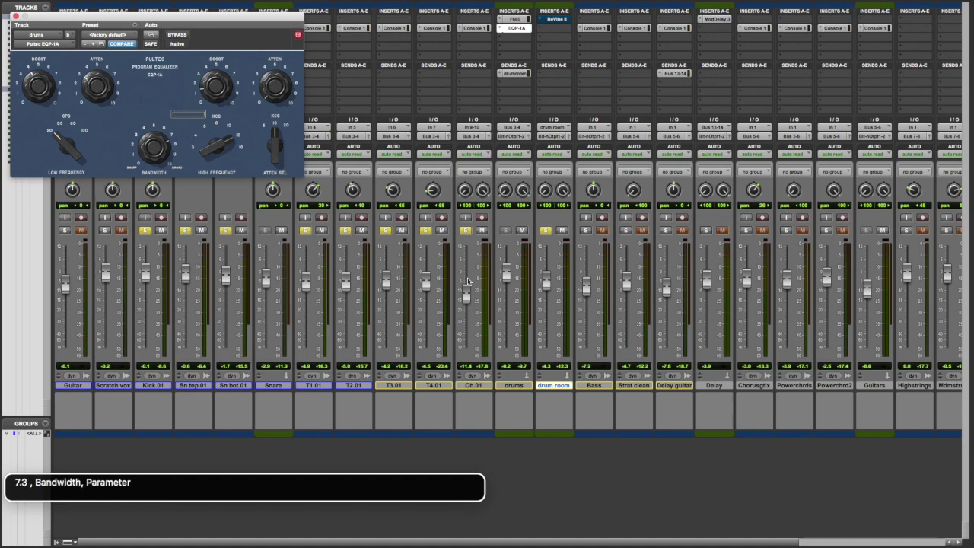
pyautogui.hotkey('ctrl', 'alt', 'Right')
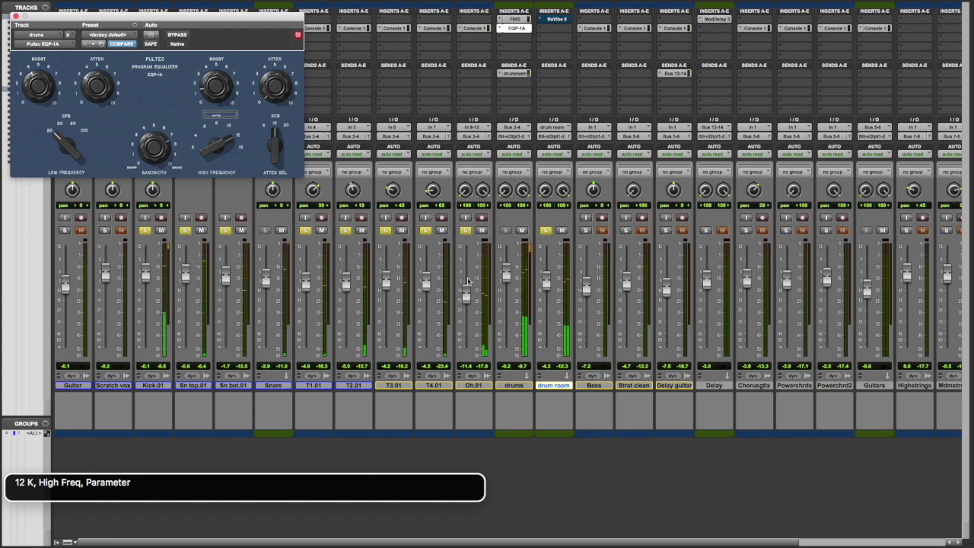
pyautogui.press('super+b')
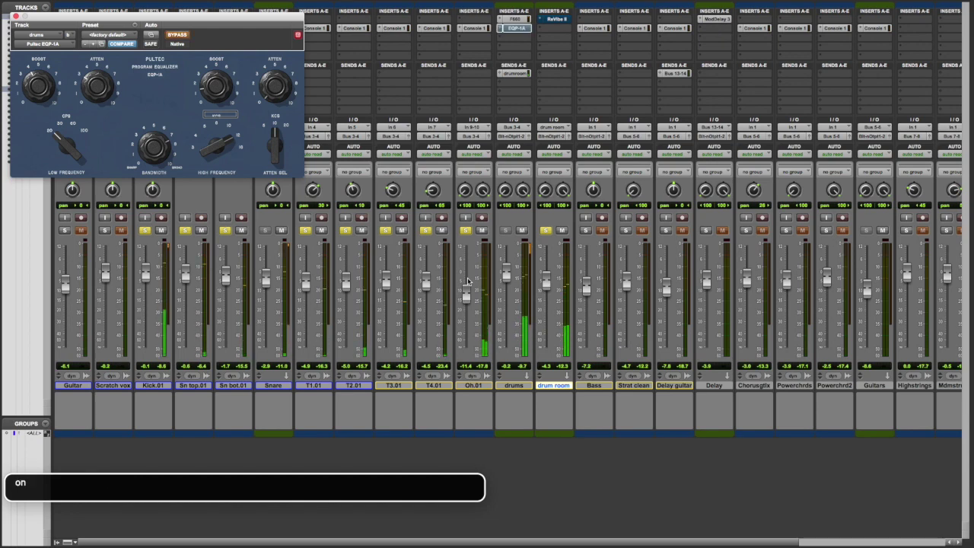
# - Re-enable the drums Pultec EQP-1A, then hide all floating plug-in windows
pyautogui.press('super+b')
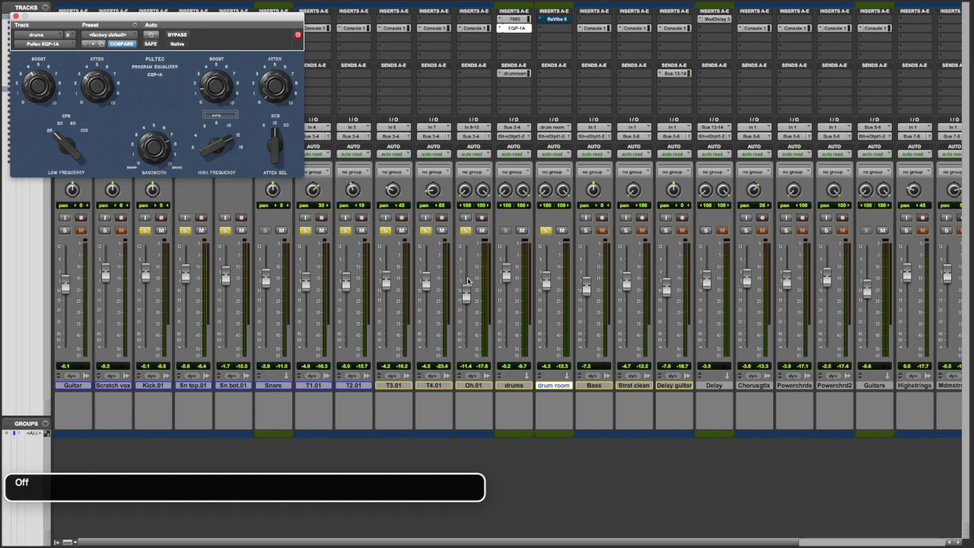
pyautogui.press('ctrl+alt+super+w')
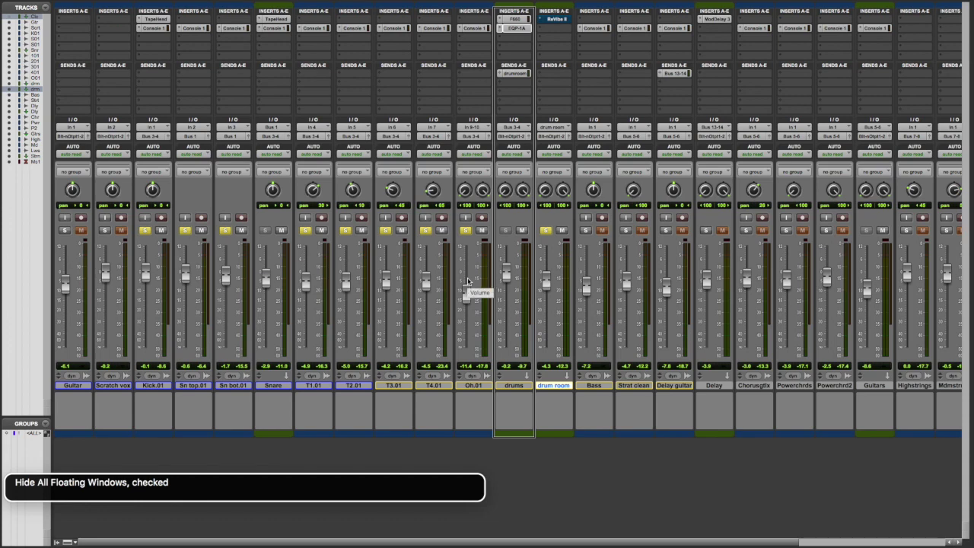
# - Reach the drum room track's ReVibe II insert and open its plug-in window
pyautogui.hotkey('ctrl', 'alt', 'Right')
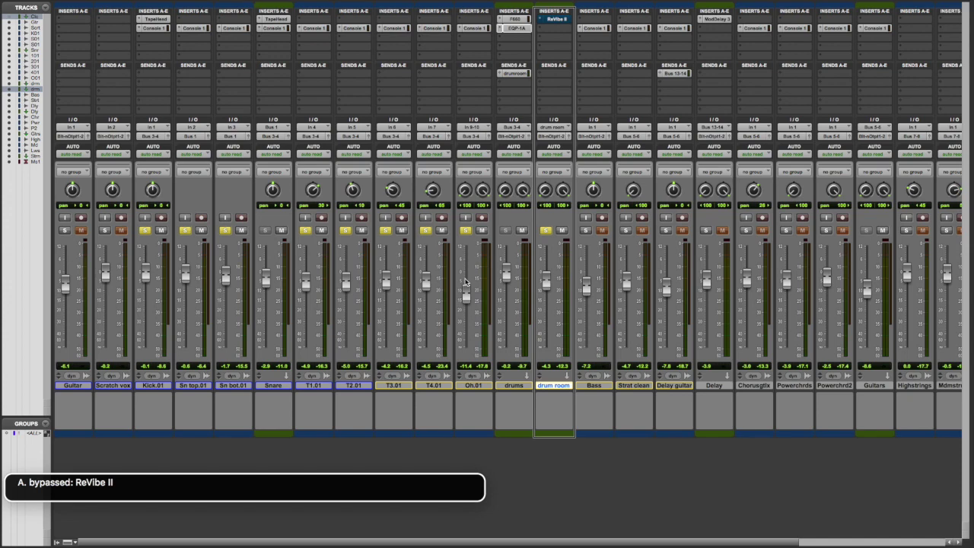
pyautogui.hotkey('ctrl', 'alt', 'space')
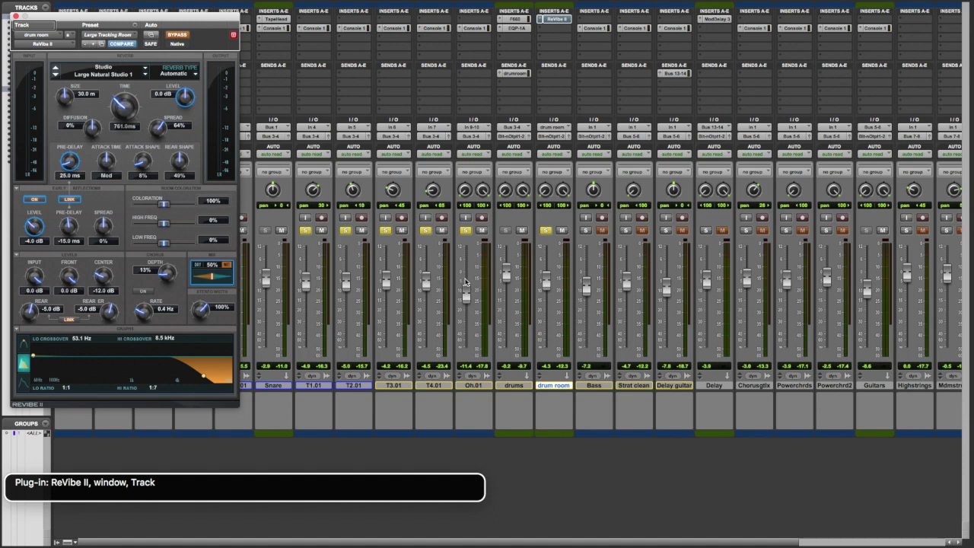
# - Step through the ReVibe II header, checking the Large Tracking Room preset and bypass setting
pyautogui.hotkey('ctrl', 'alt', 'Right')
pyautogui.hotkey('ctrl', 'alt', 'Right')
pyautogui.hotkey('ctrl', 'alt', 'Right')
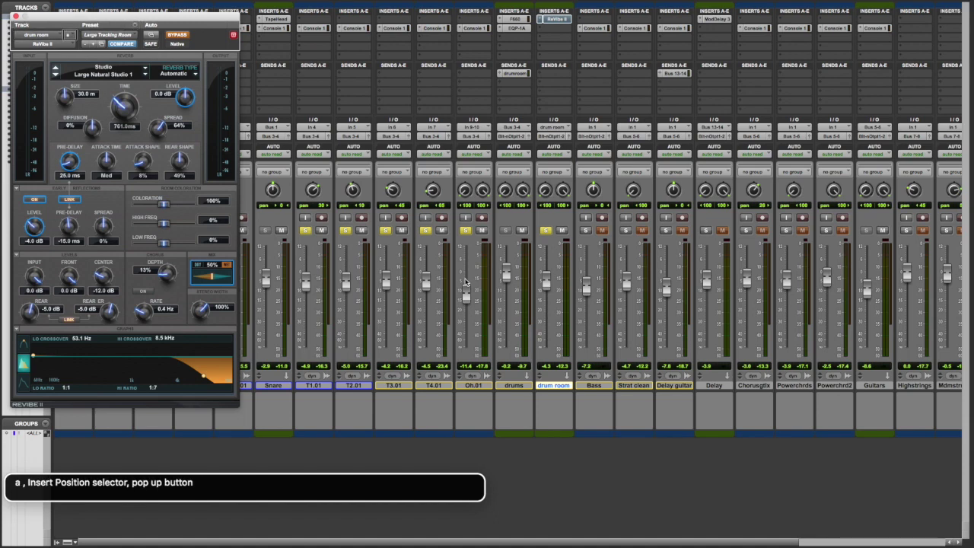
pyautogui.hotkey('ctrl', 'alt', 'Right')
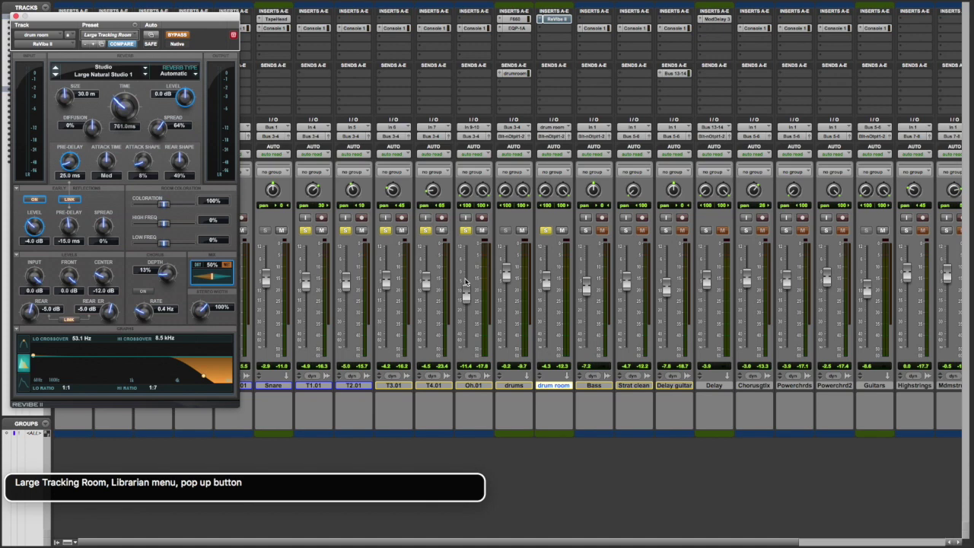
pyautogui.hotkey('ctrl', 'alt', 'Right')
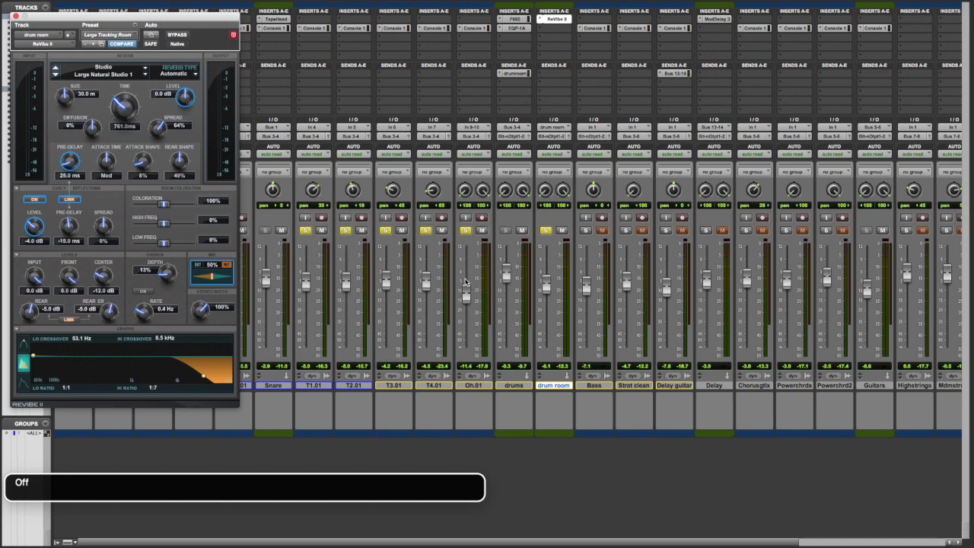
pyautogui.hotkey('ctrl', 'alt', 'Left')
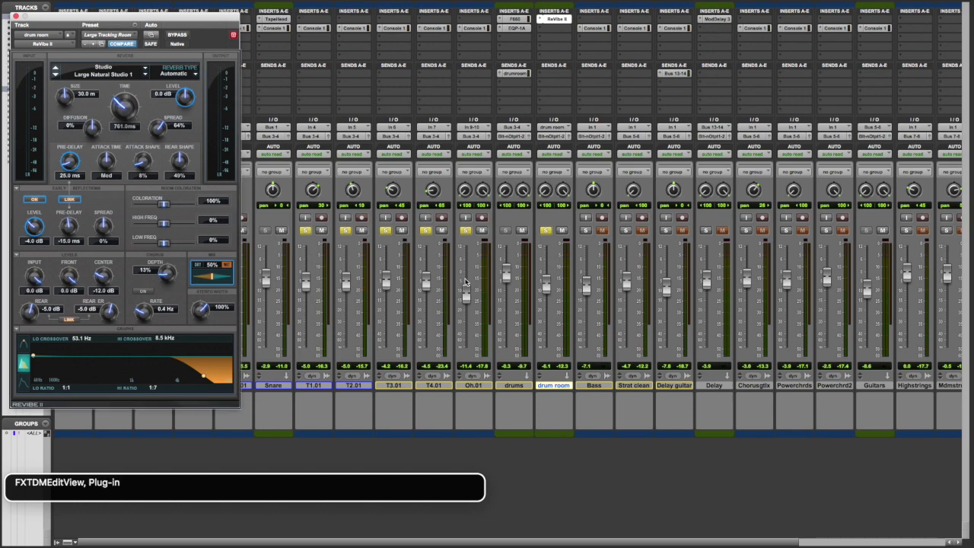
pyautogui.hotkey('ctrl', 'alt', 'shift', 'Down')
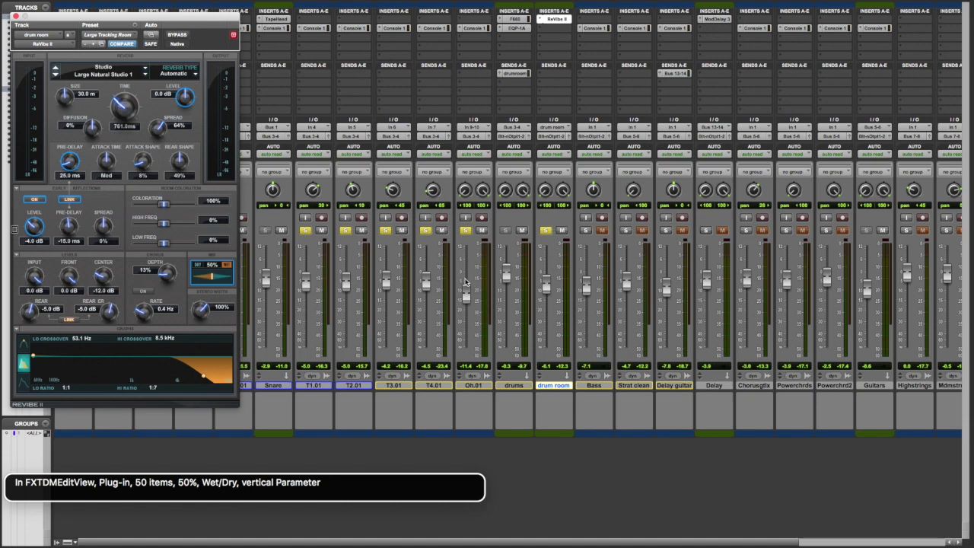